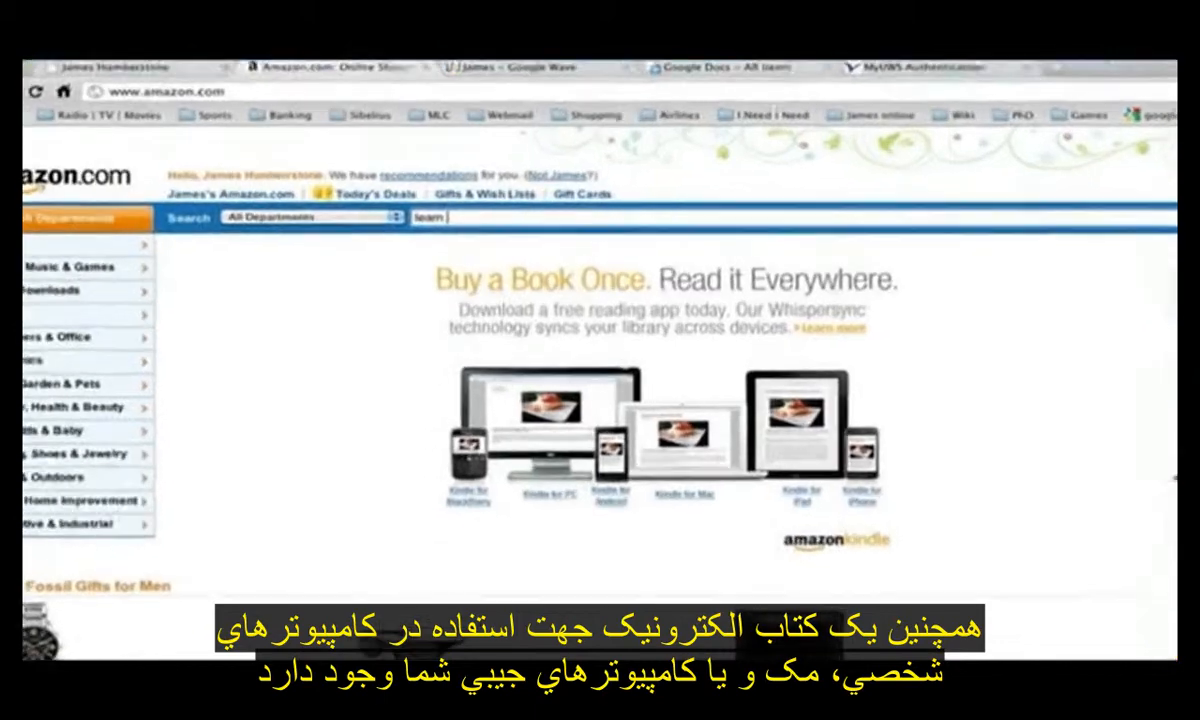
- On Amazon, search for learn sibelius and open the Learn Sibelius 6 in 1 Hour Kindle book
type("sibelius")
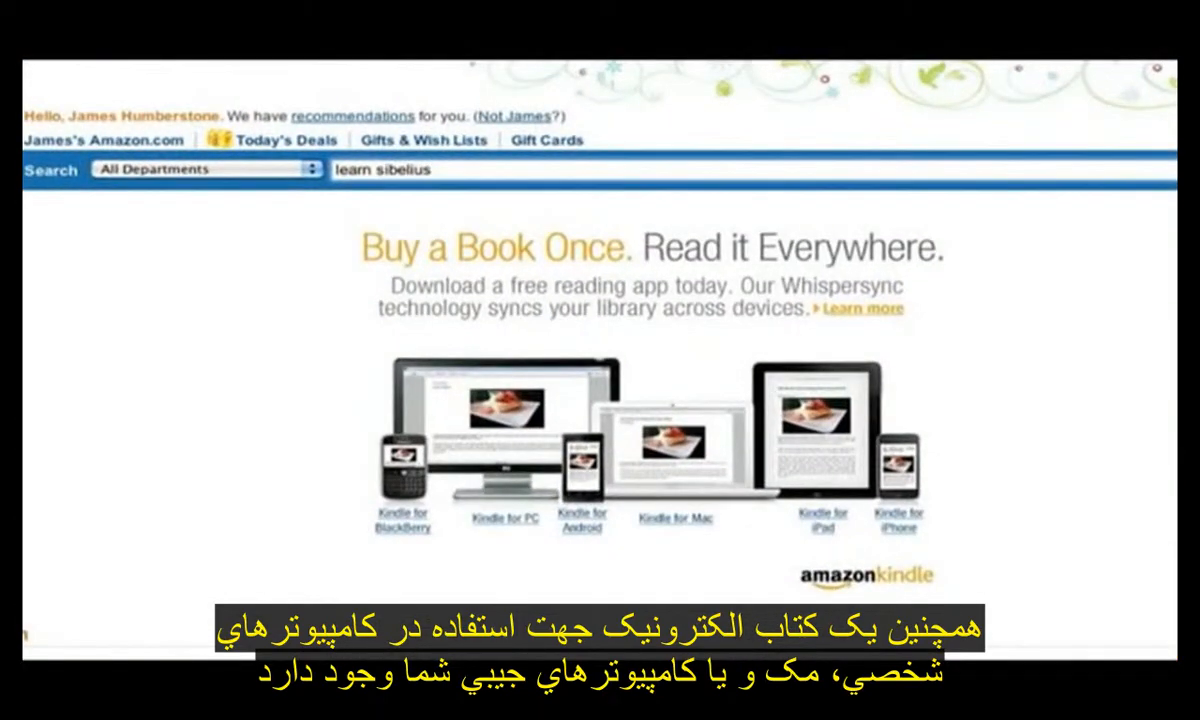
key("Return")
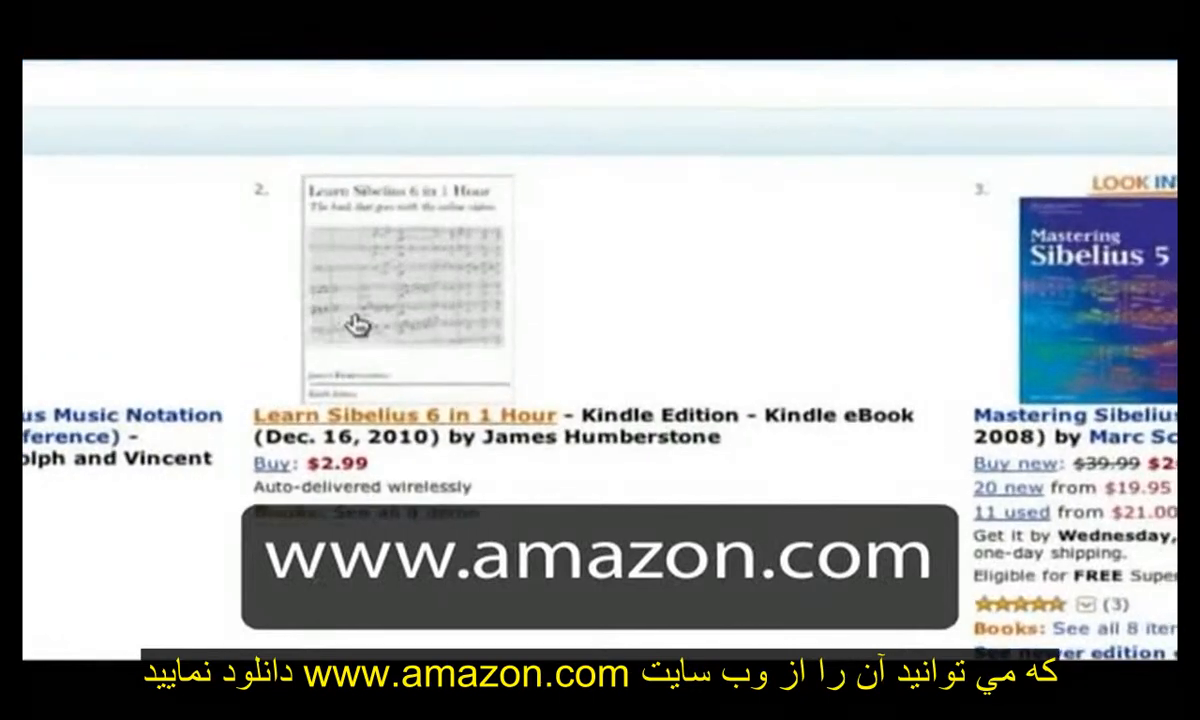
left_click(360, 322)
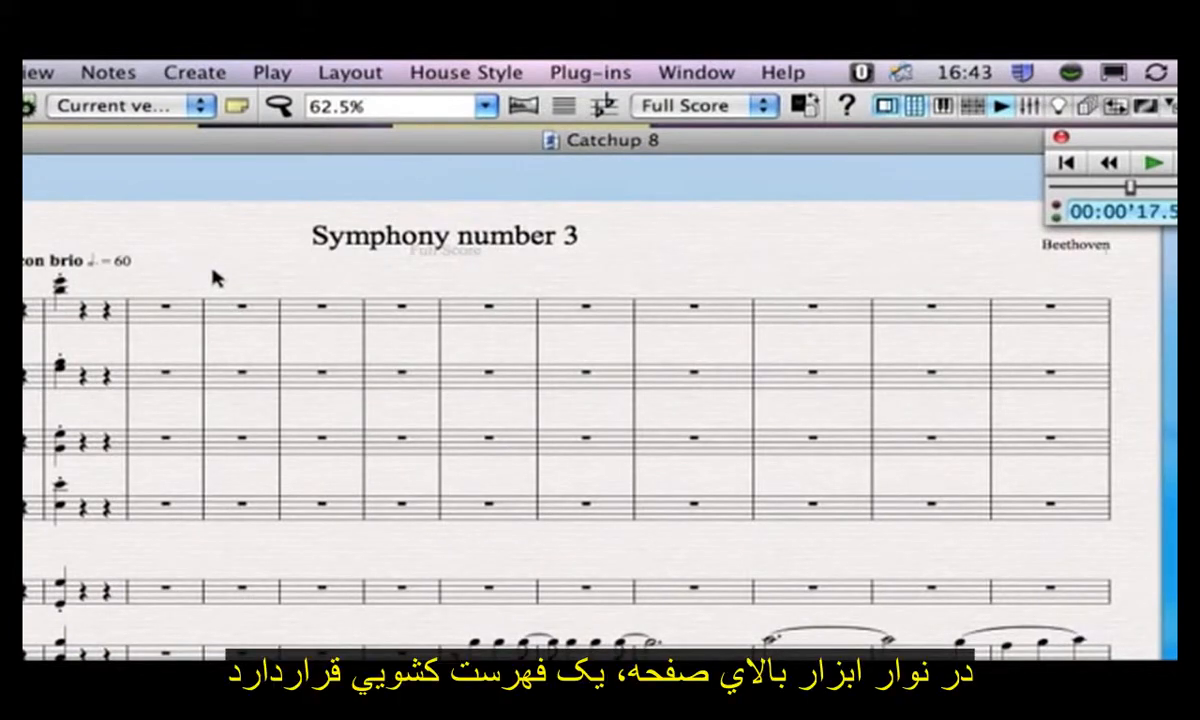
- Switch the score view to the Violin 1 part and look over its page
left_click(735, 108)
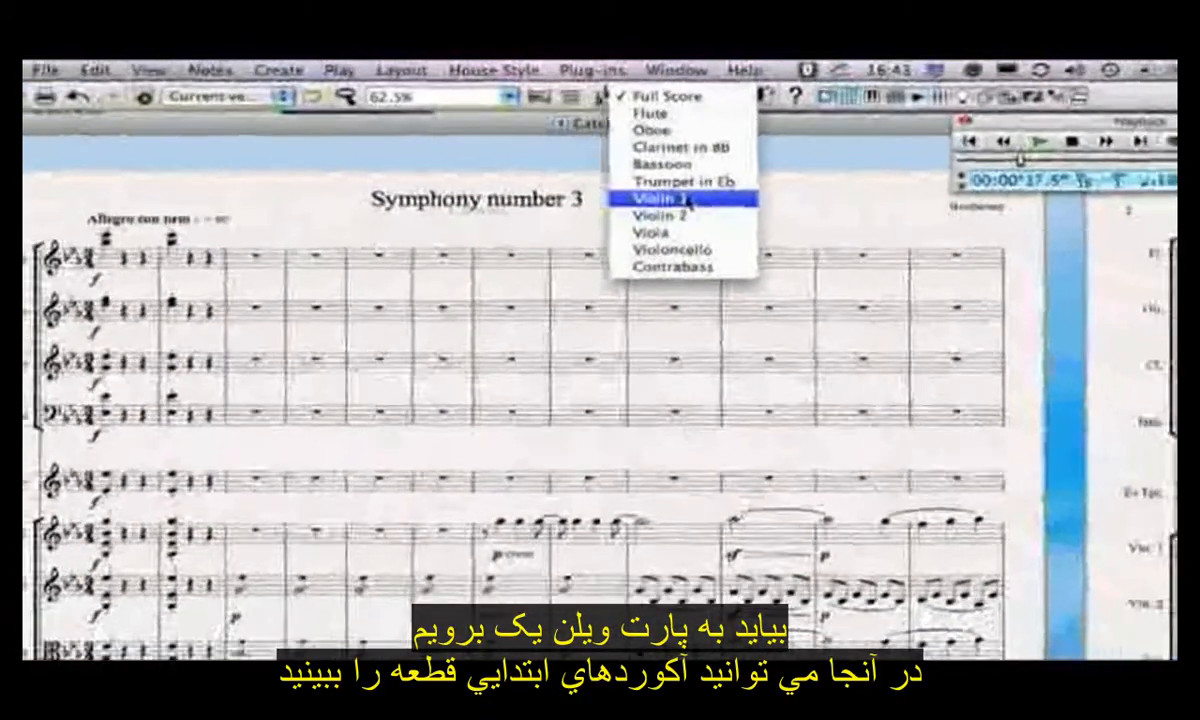
left_click(709, 236)
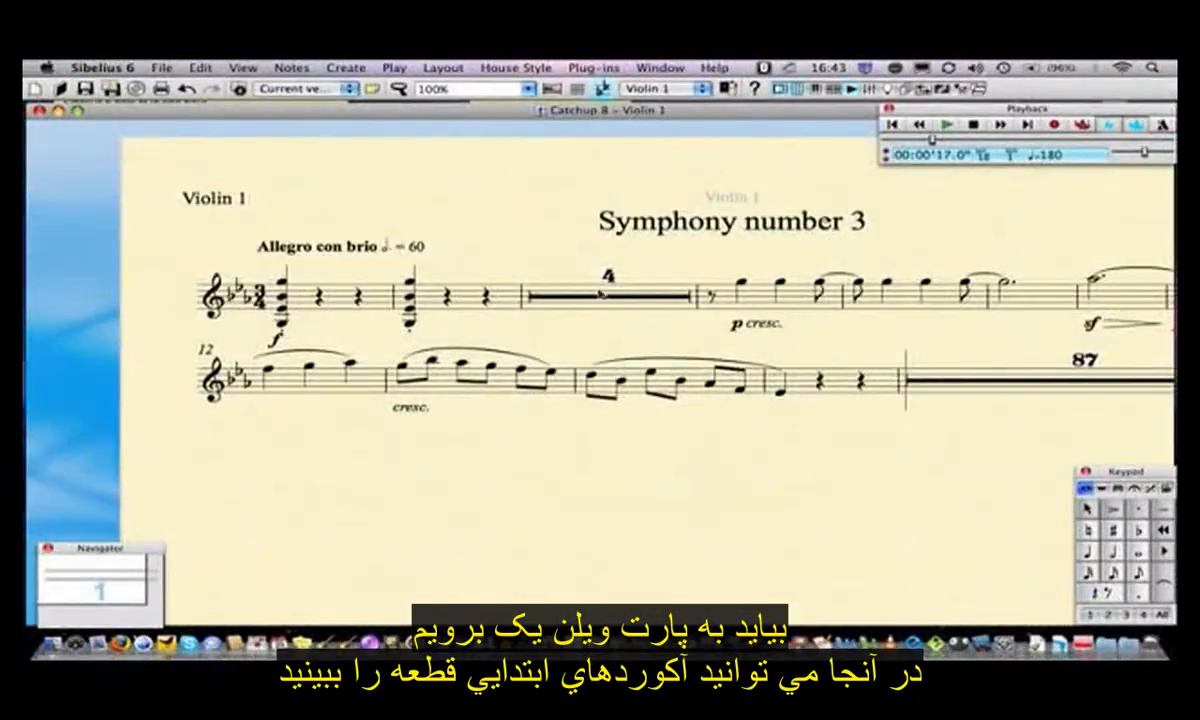
left_click_drag(542, 245, 461, 212)
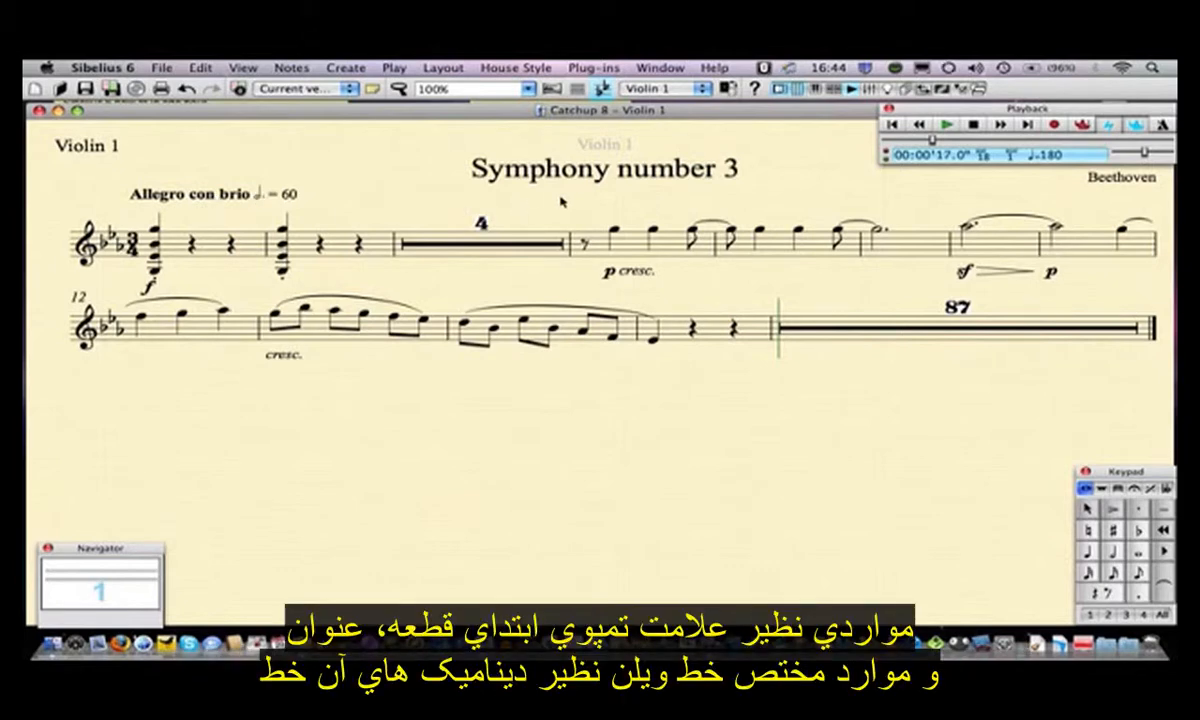
left_click_drag(562, 204, 549, 228)
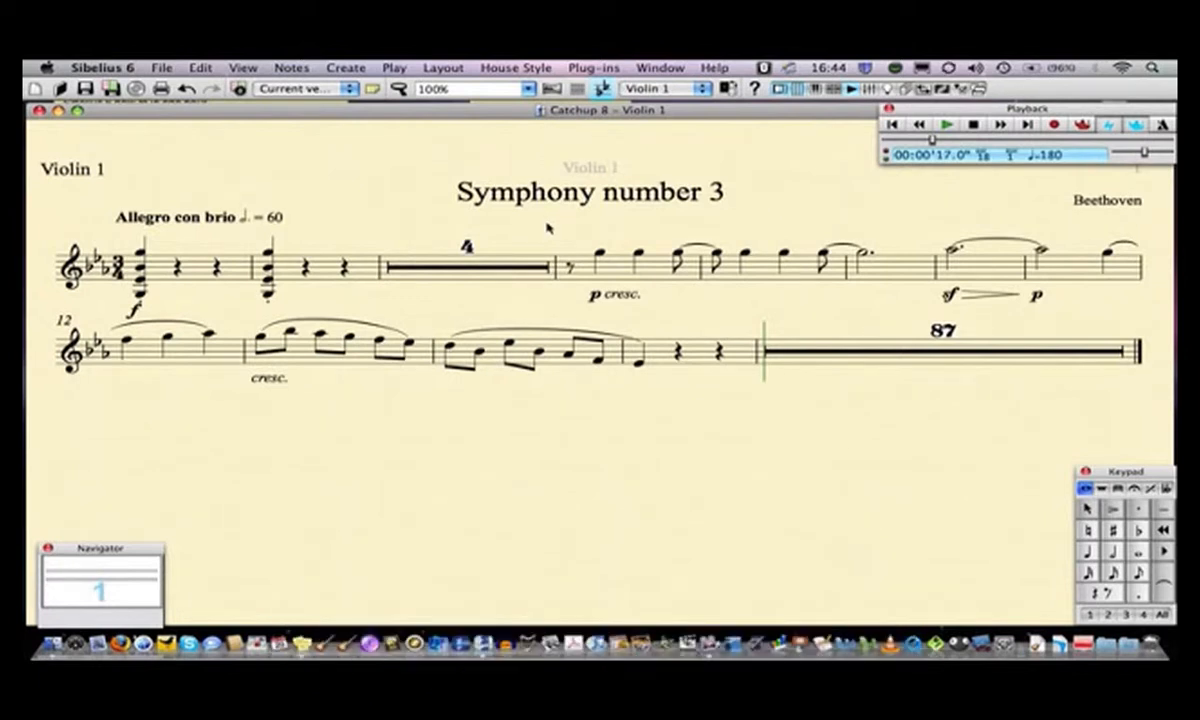
- Return to the full score and add a start repeat barline at the start of bar 5
left_click(663, 88)
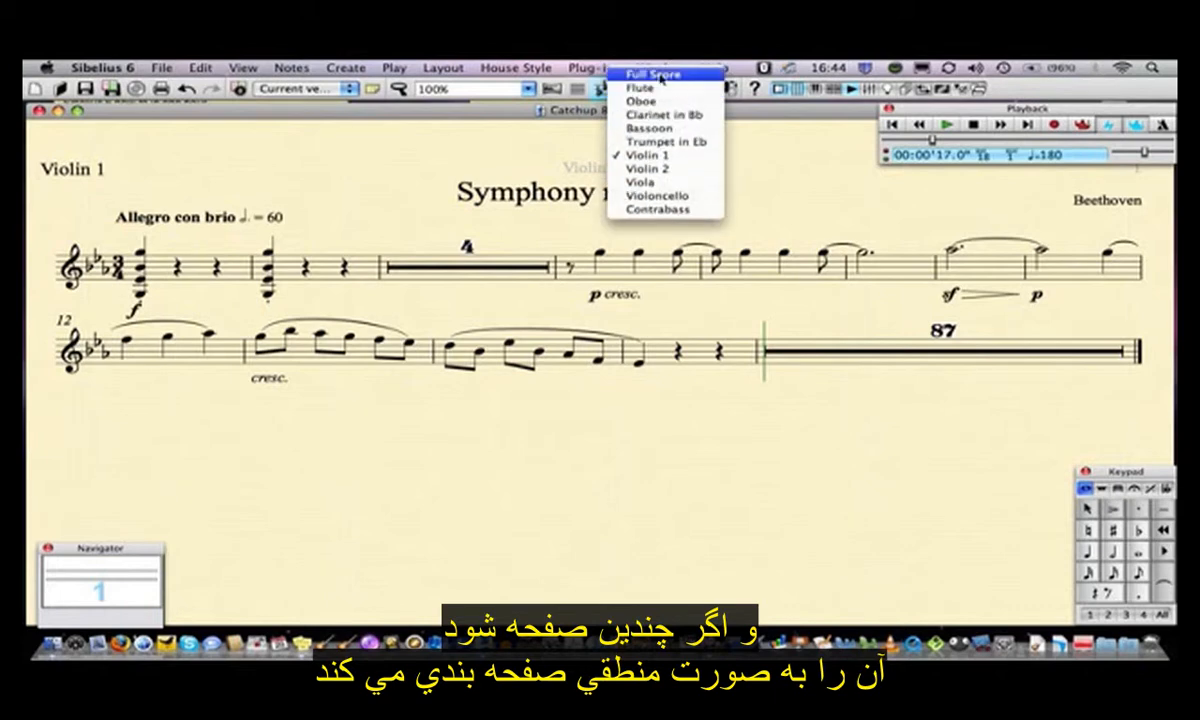
left_click(655, 75)
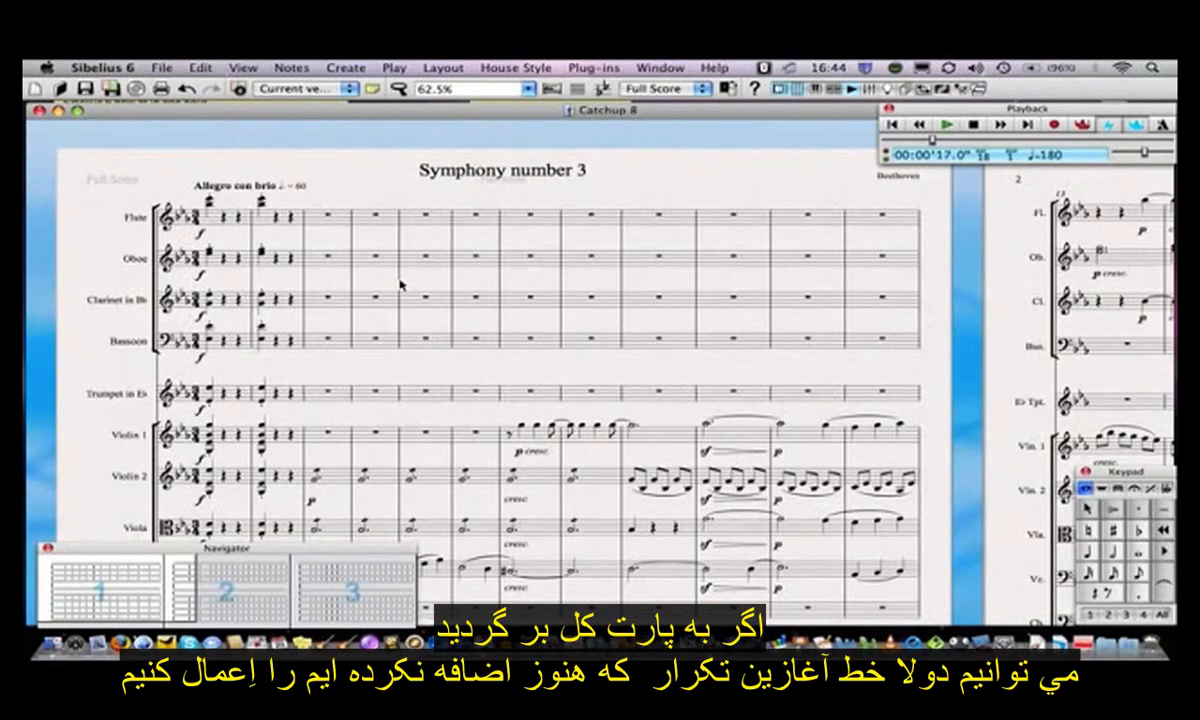
left_click(370, 68)
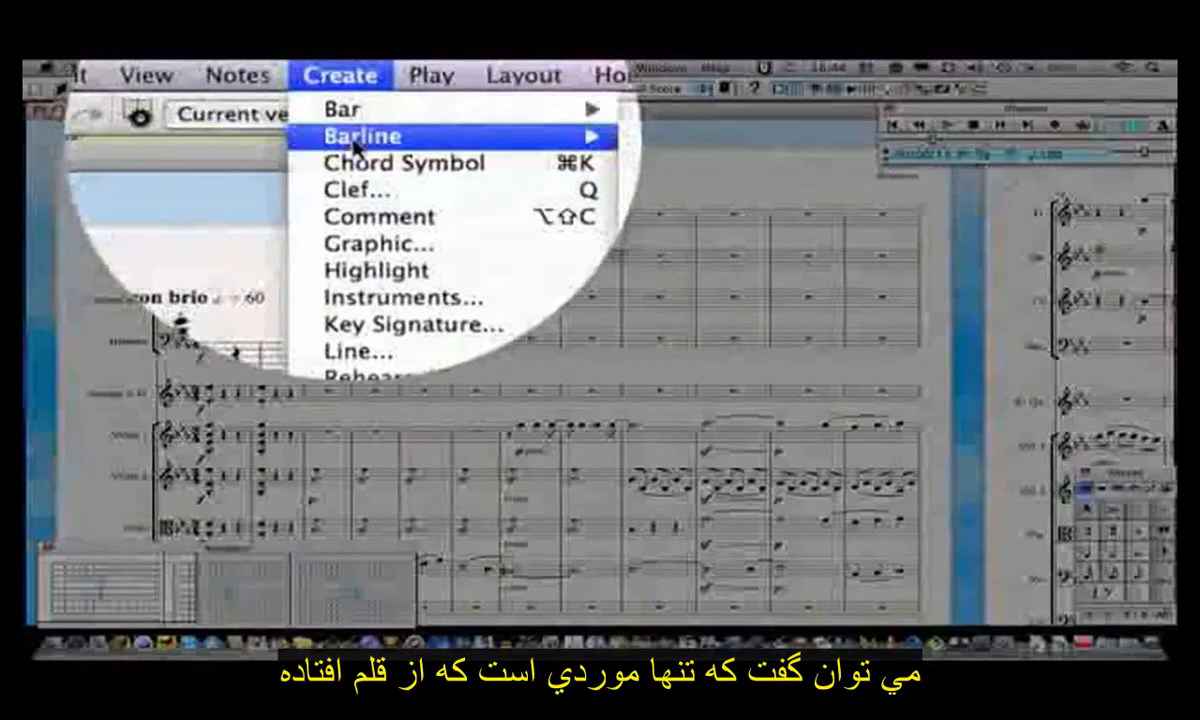
mouse_move(480, 105)
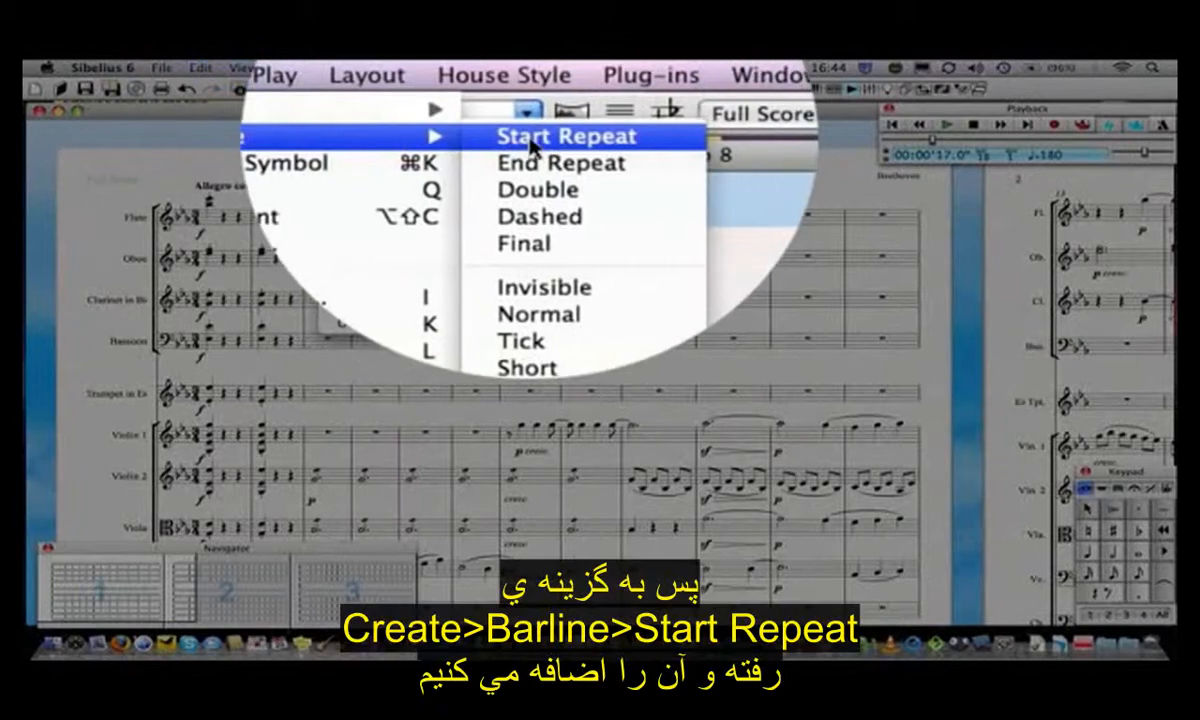
left_click(530, 145)
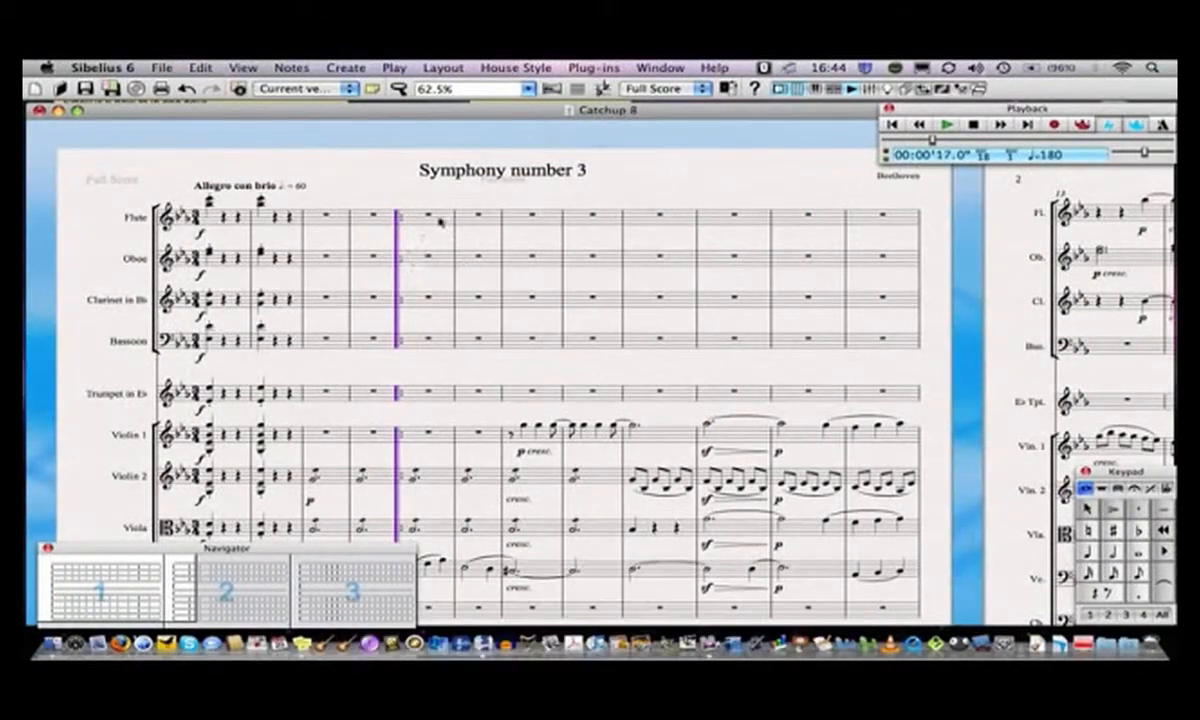
key("Escape")
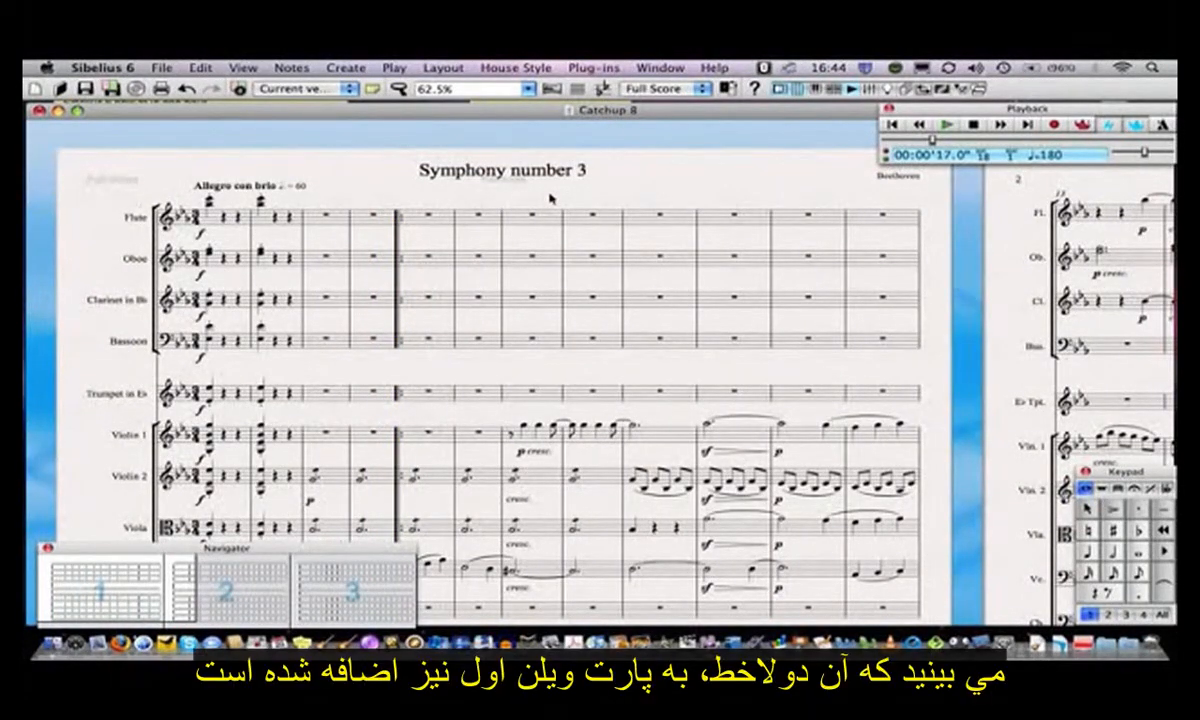
- Check the repeat barline in the Violin 1 part and return to the full score
left_click(650, 88)
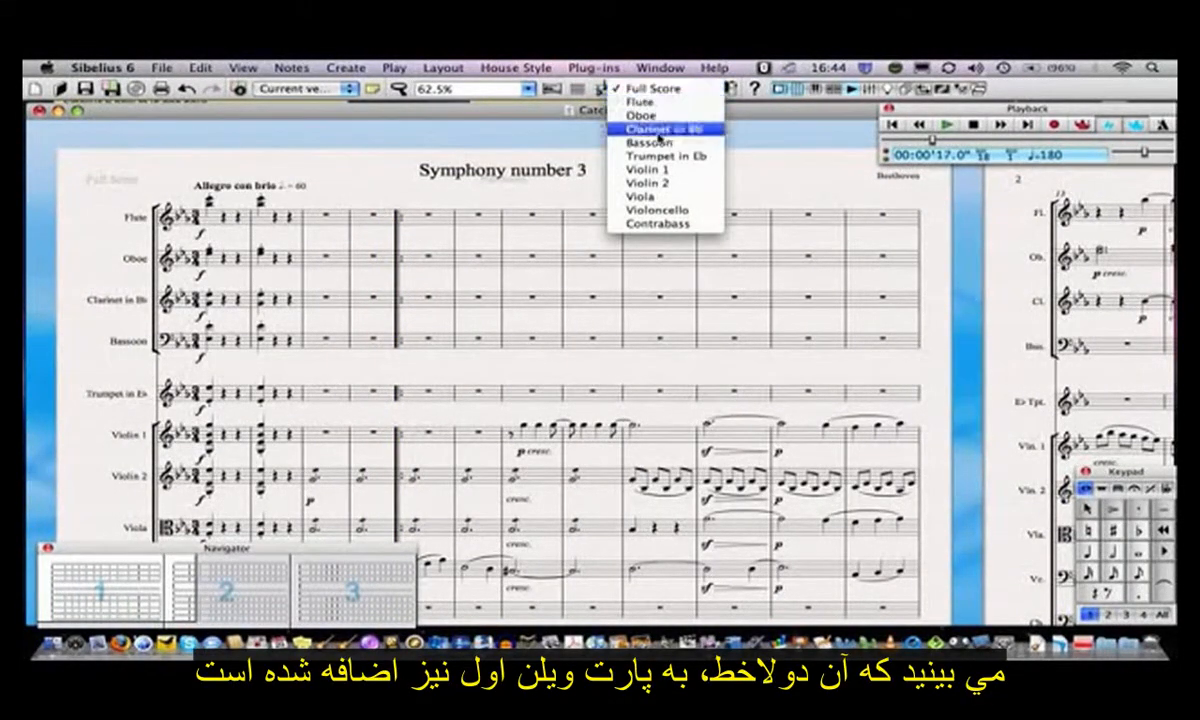
left_click(659, 172)
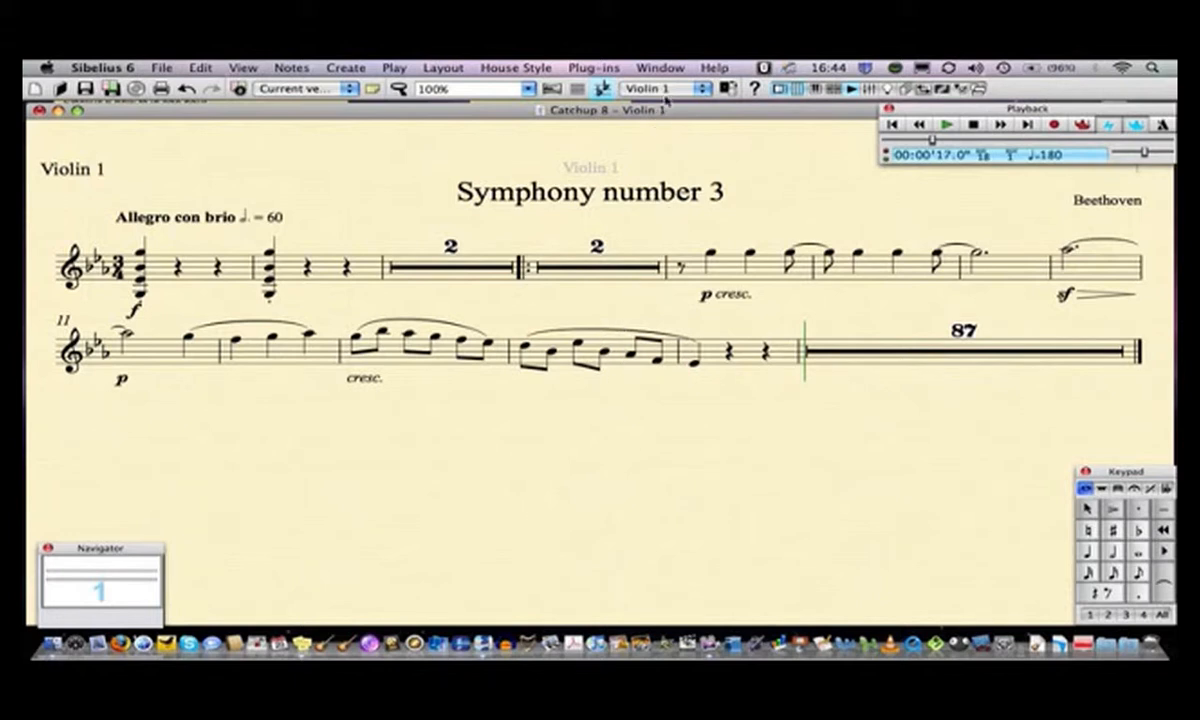
left_click(626, 89)
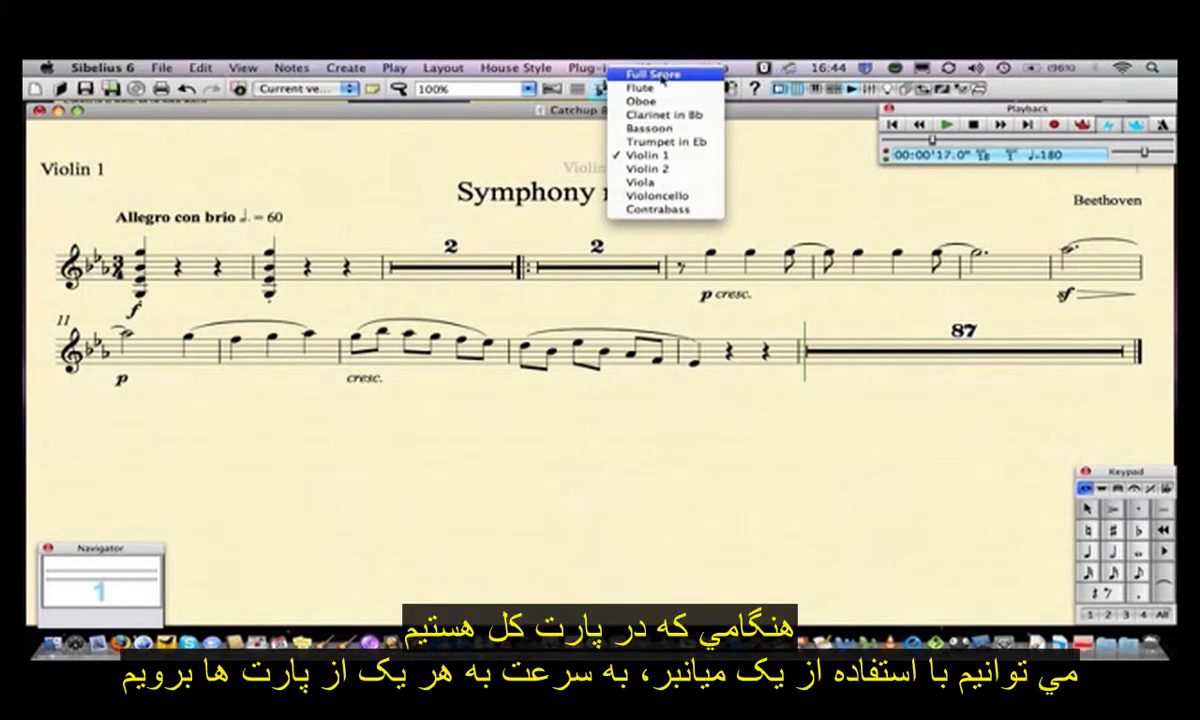
left_click(652, 74)
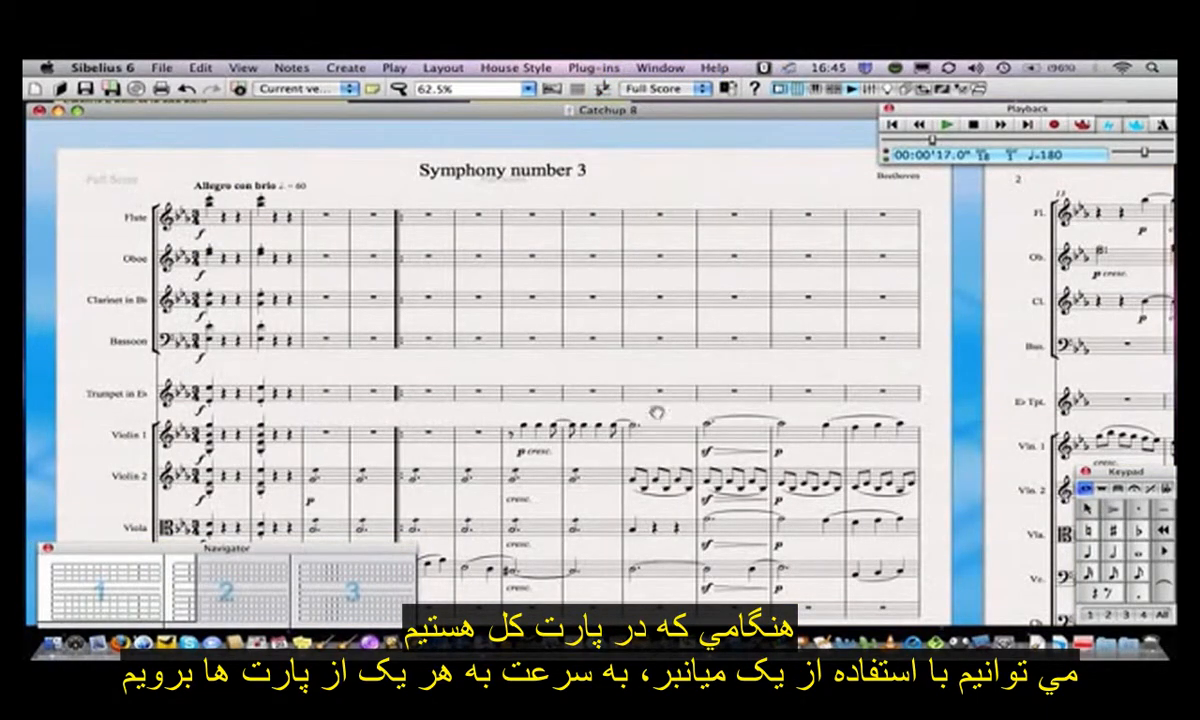
- Open the Violoncello part from its bar 10 note and add the text 'play this smoothly' above that note
scroll(620, 388, "down", 5)
left_click(682, 304)
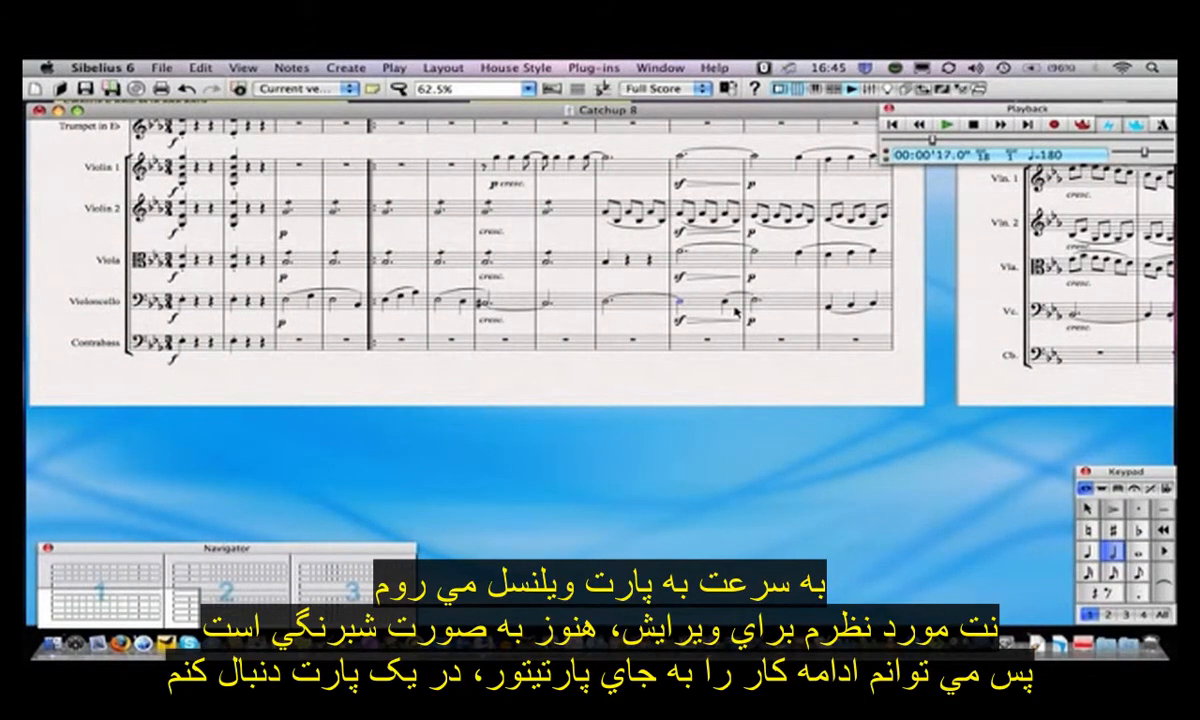
key("w")
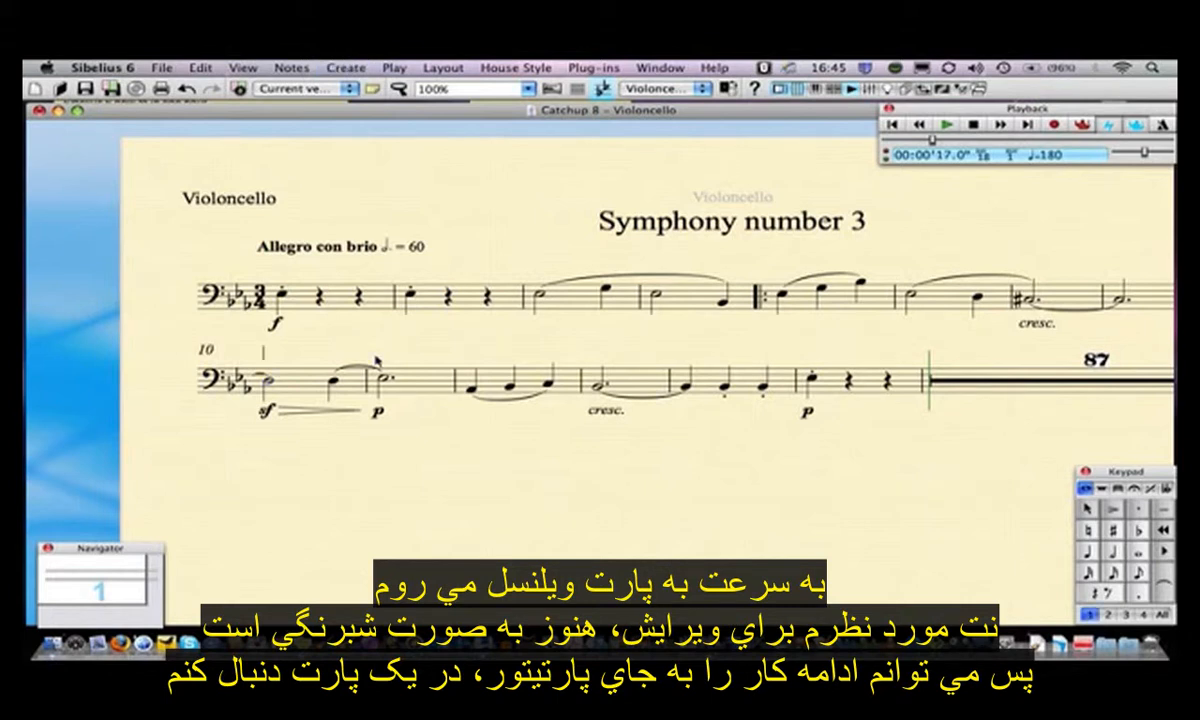
key("super+t")
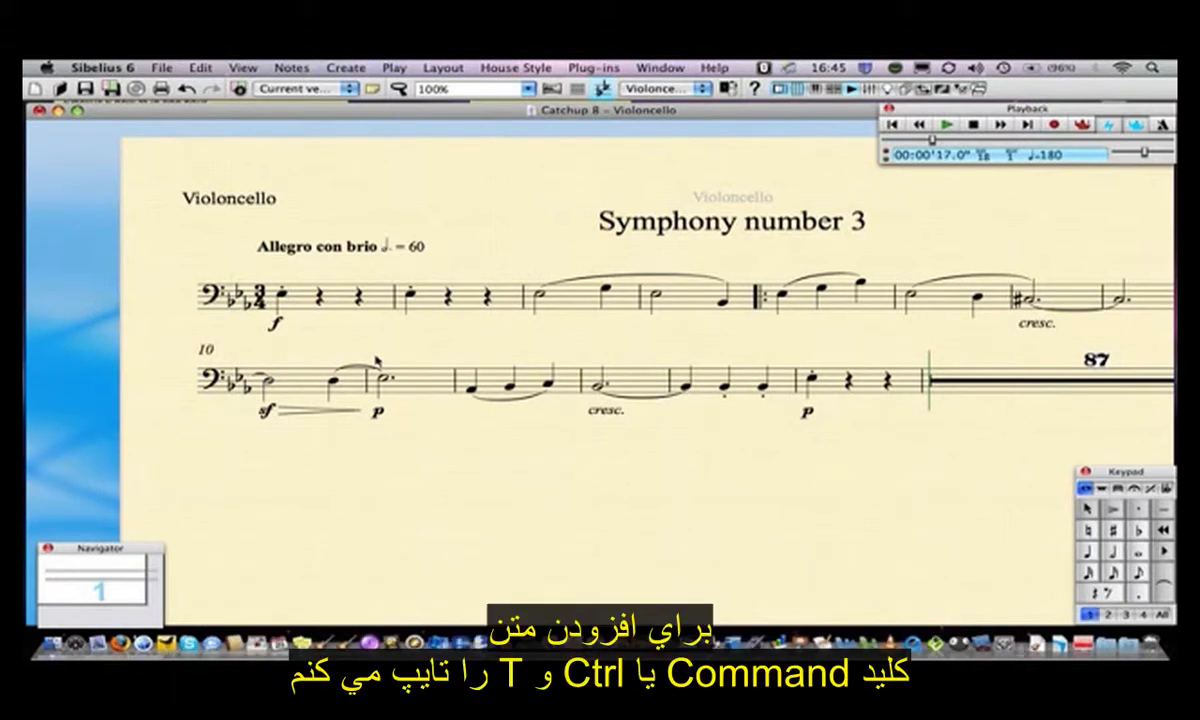
type("play this smoothly")
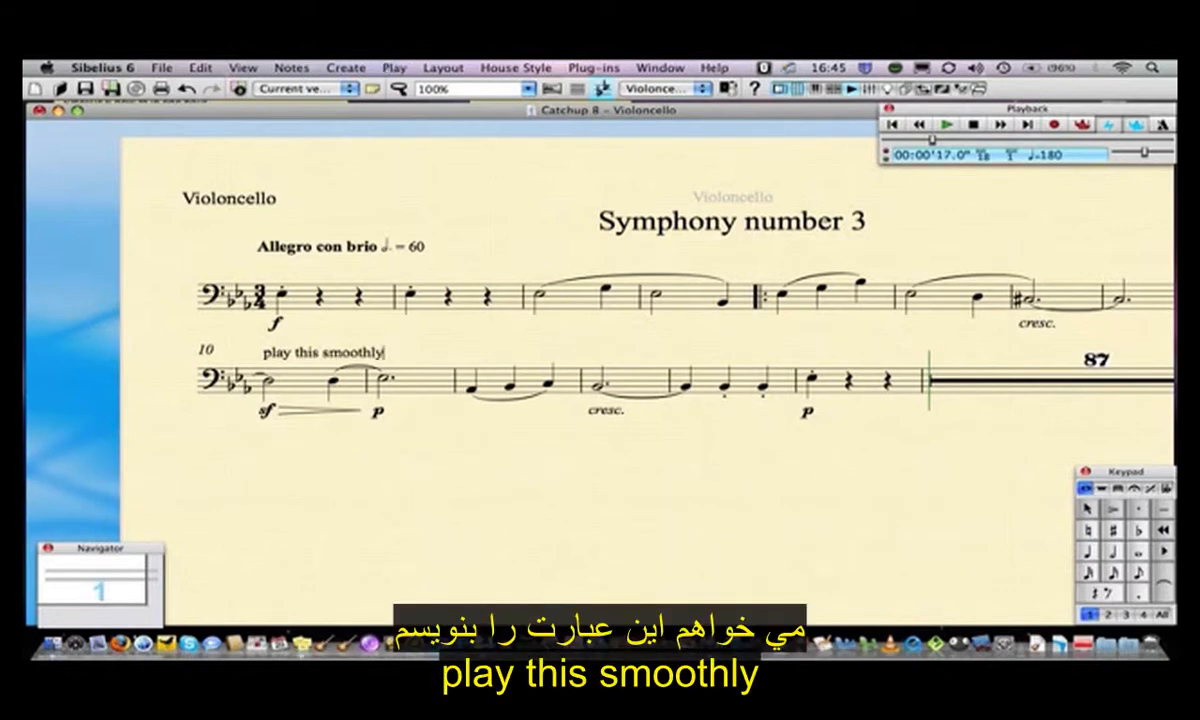
key("Escape")
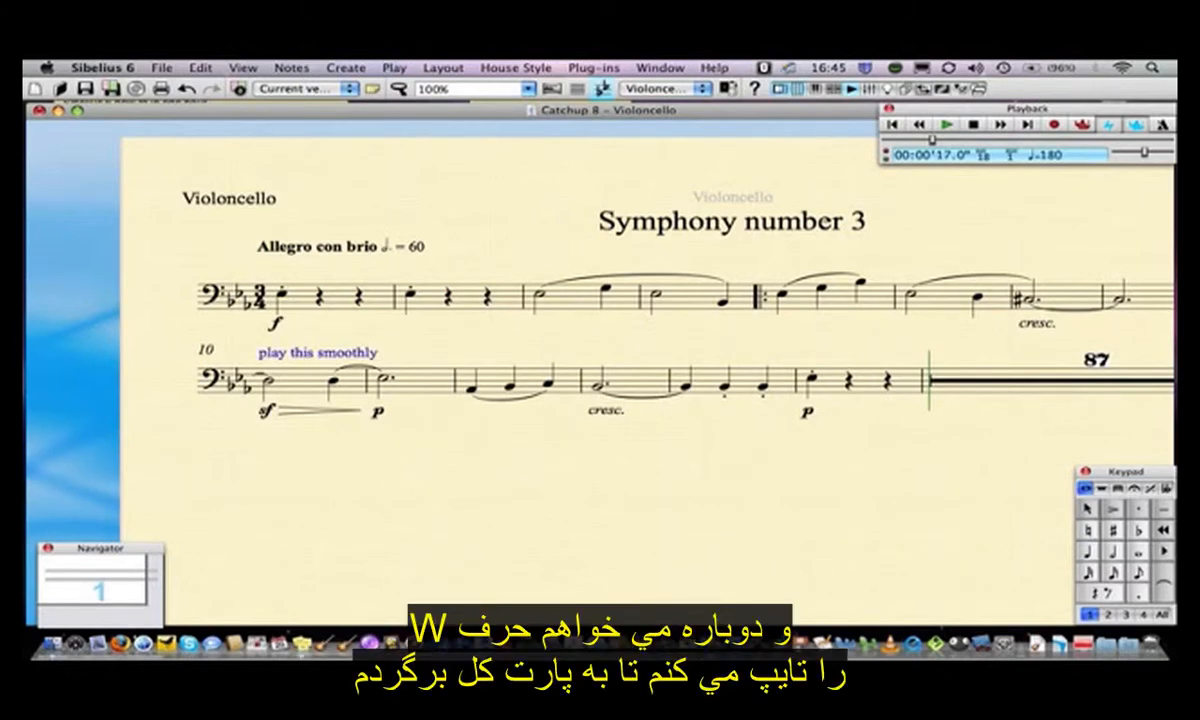
- Return to the full score and nudge the 'play this smoothly' text slightly to the right
key("w")
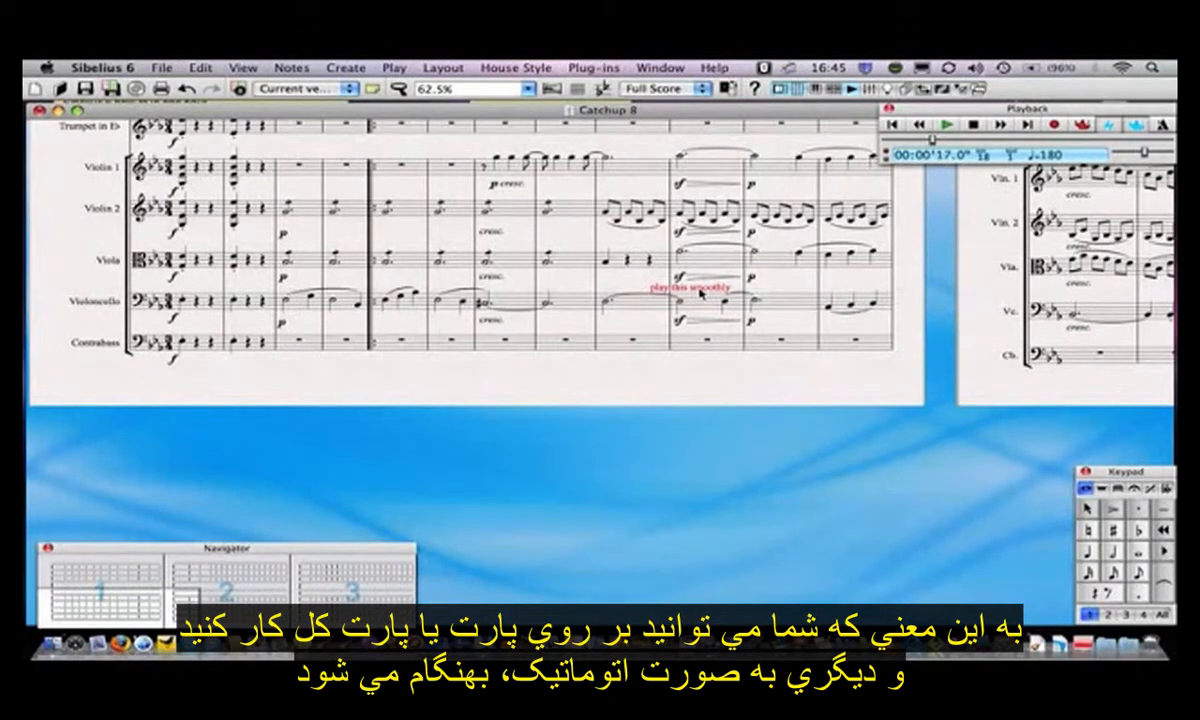
left_click(706, 305)
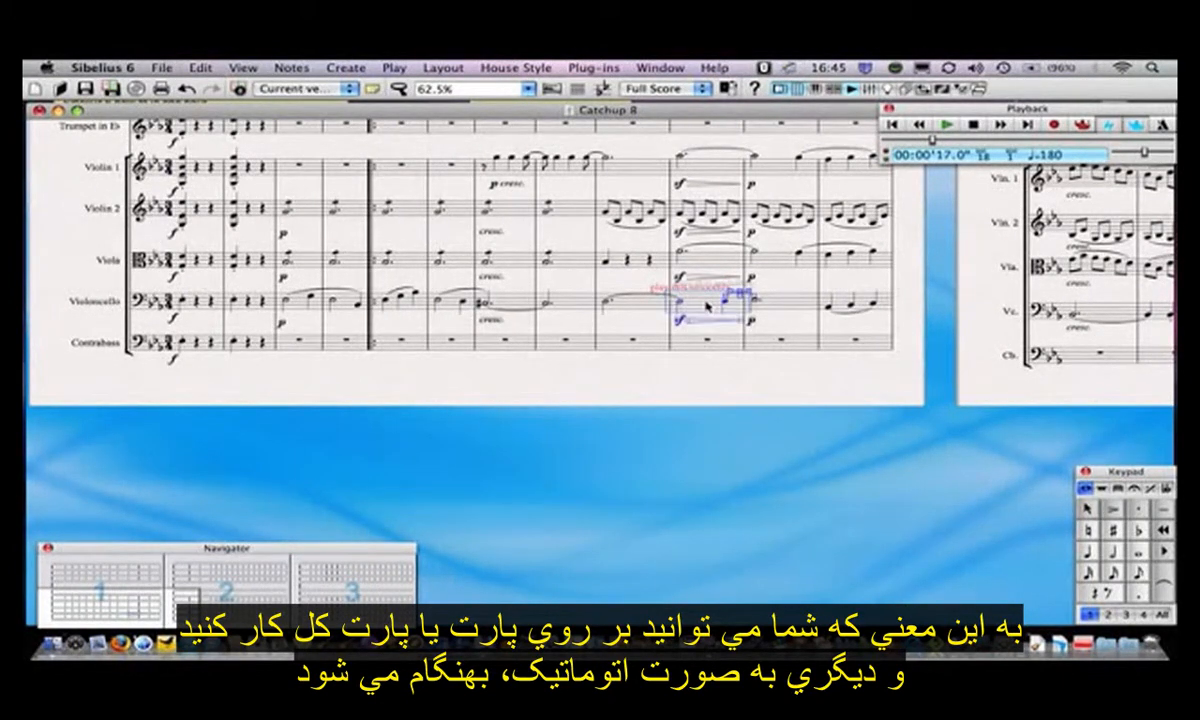
left_click_drag(707, 305, 718, 301)
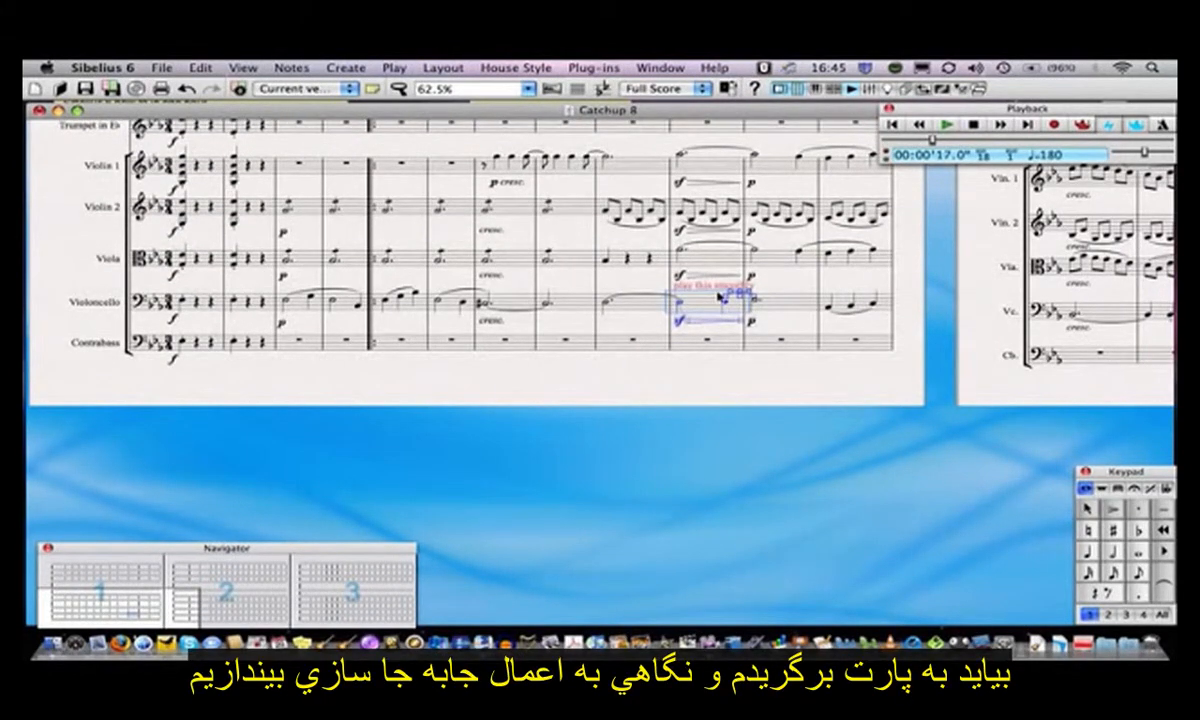
- In the Violoncello part, move the 'play this smoothly' text further along the second system
key("w")
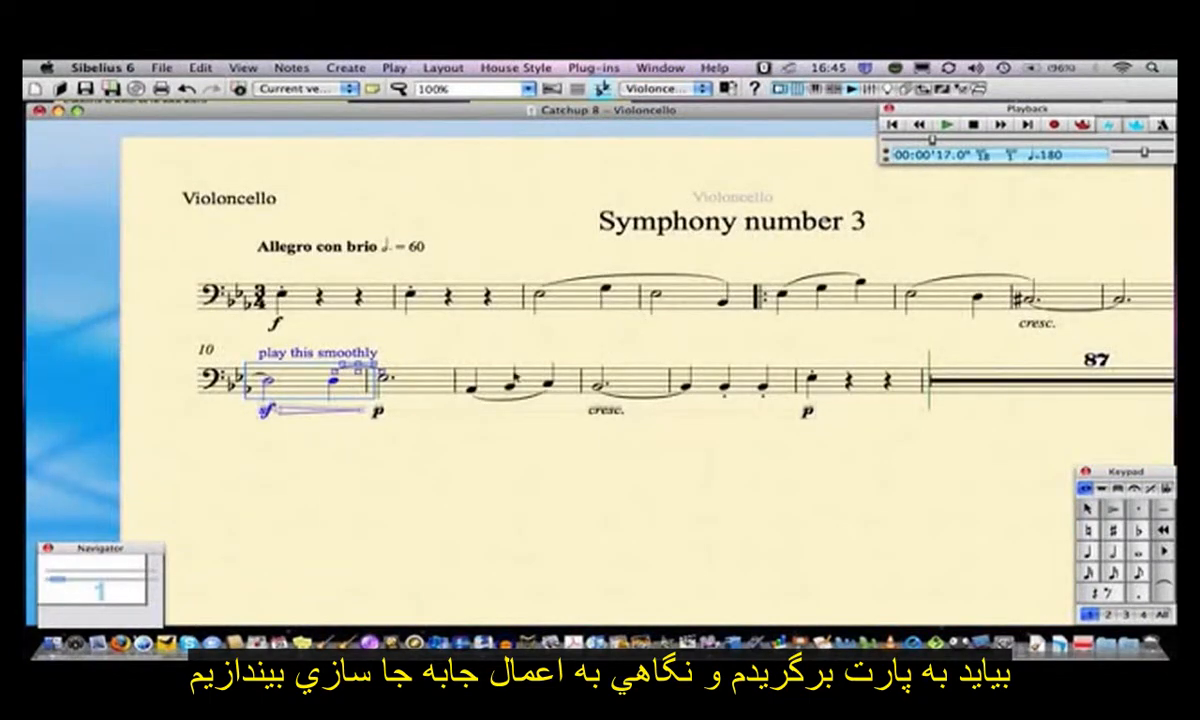
left_click_drag(318, 354, 726, 355)
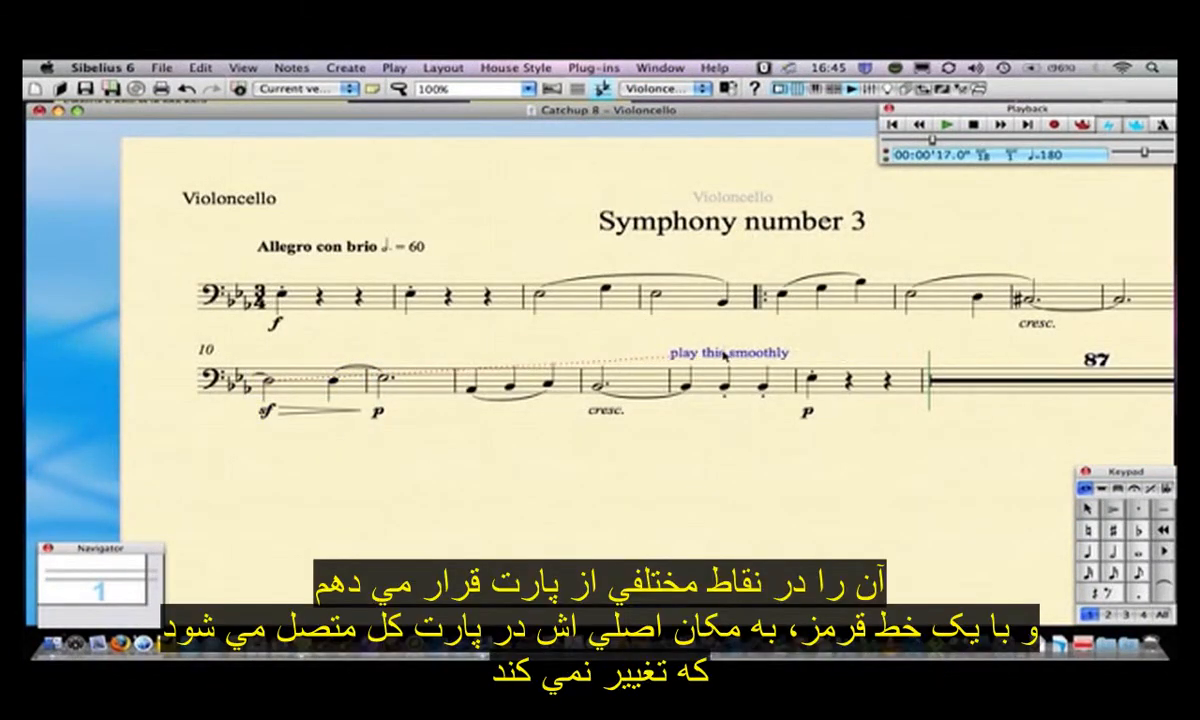
- Return to the full score and delete the 'play this smoothly' text
key("w")
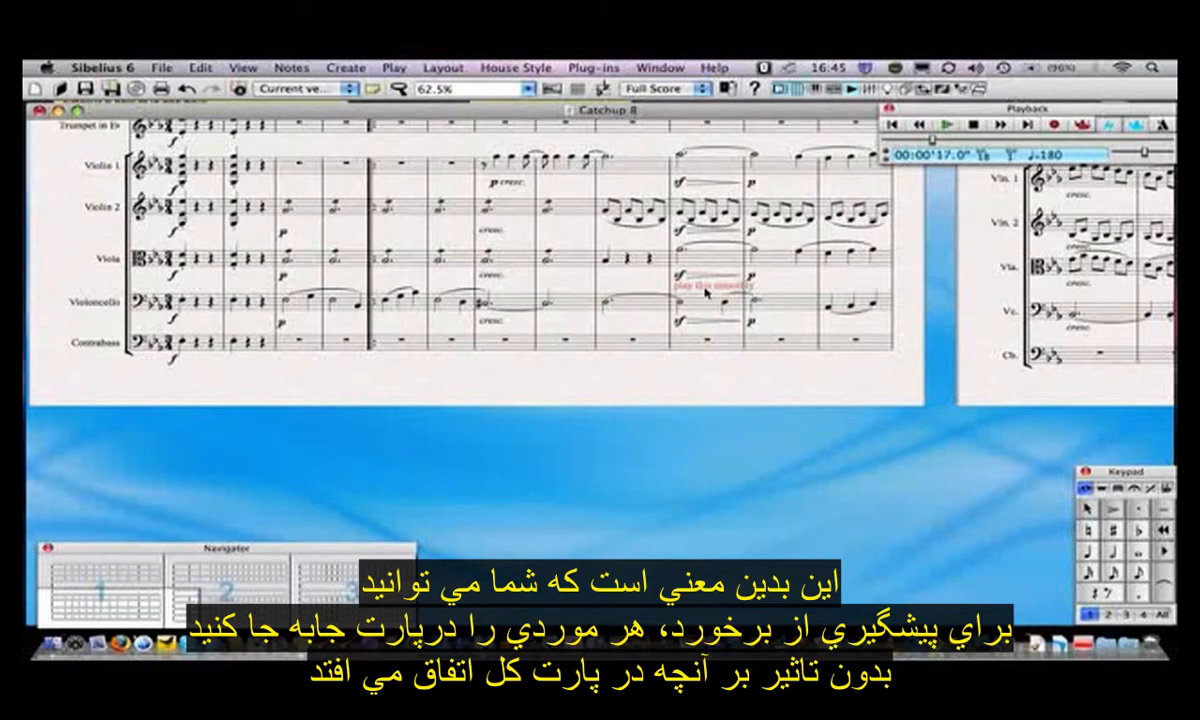
key("Delete")
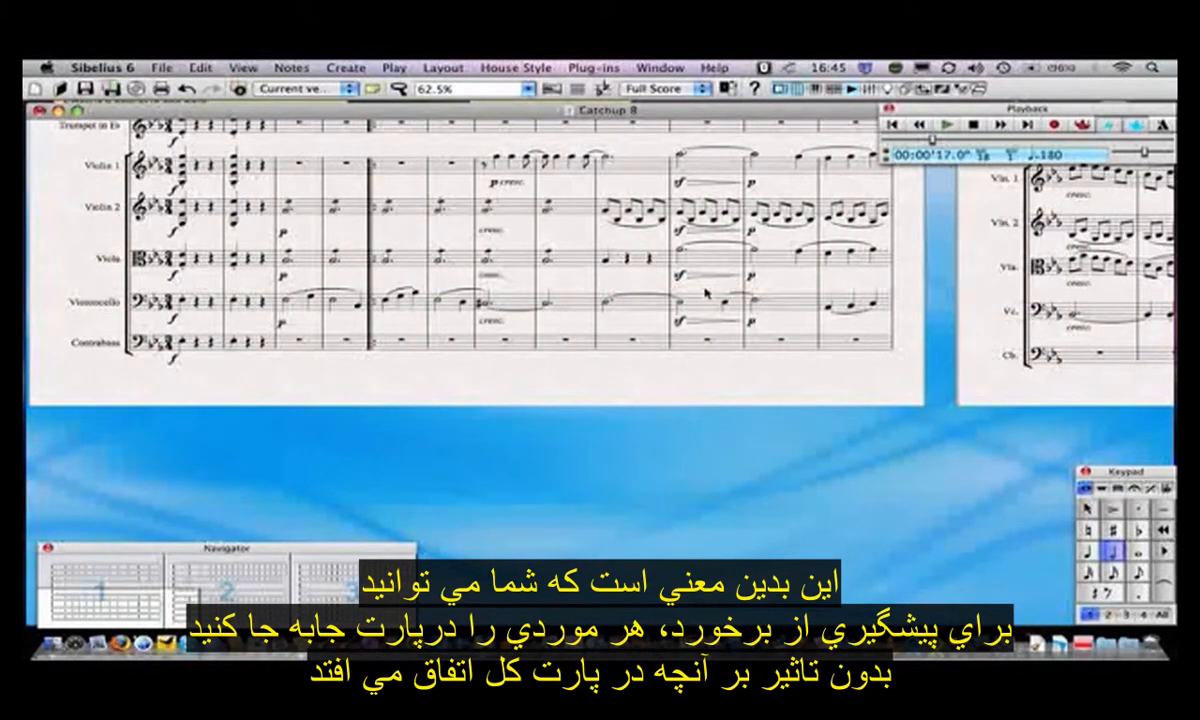
- Check the Violoncello part and open the list of parts
key("w")
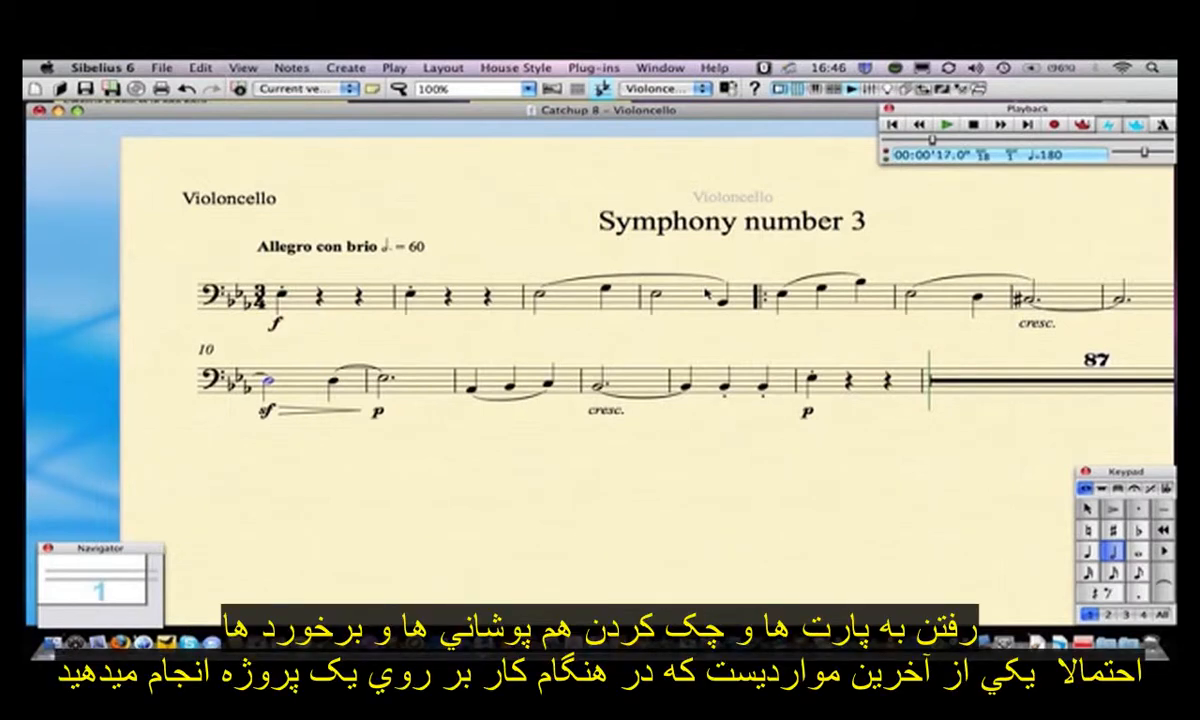
left_click(660, 88)
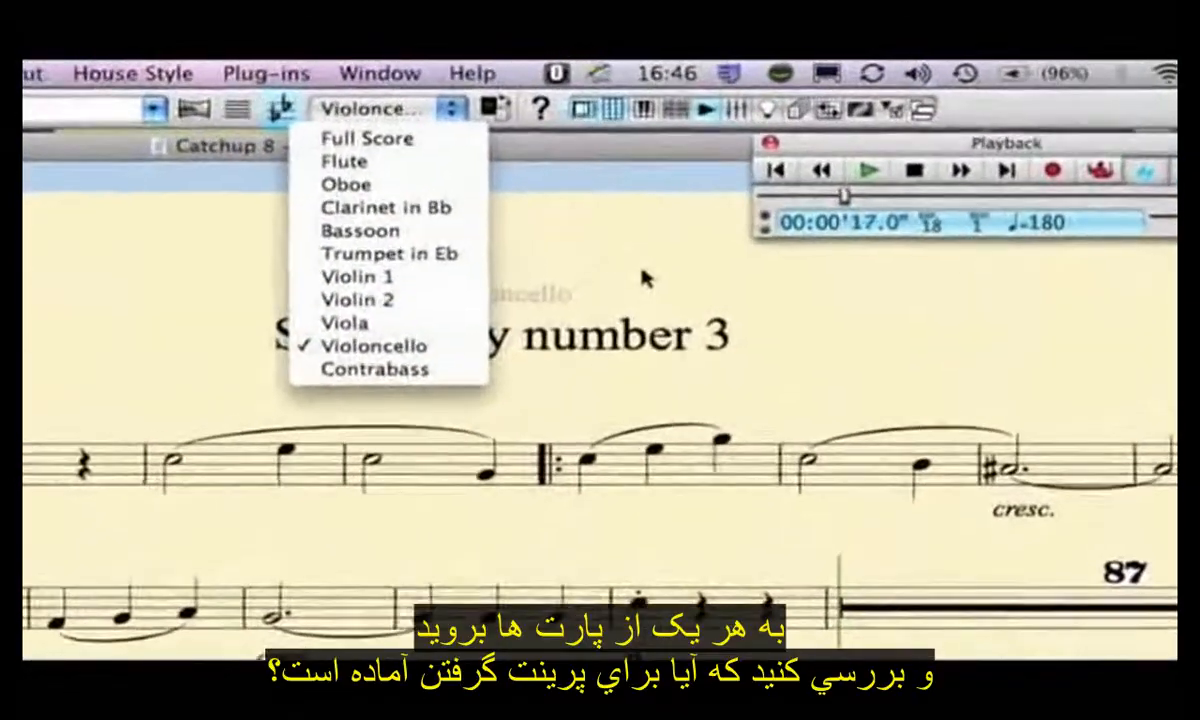
left_click(690, 249)
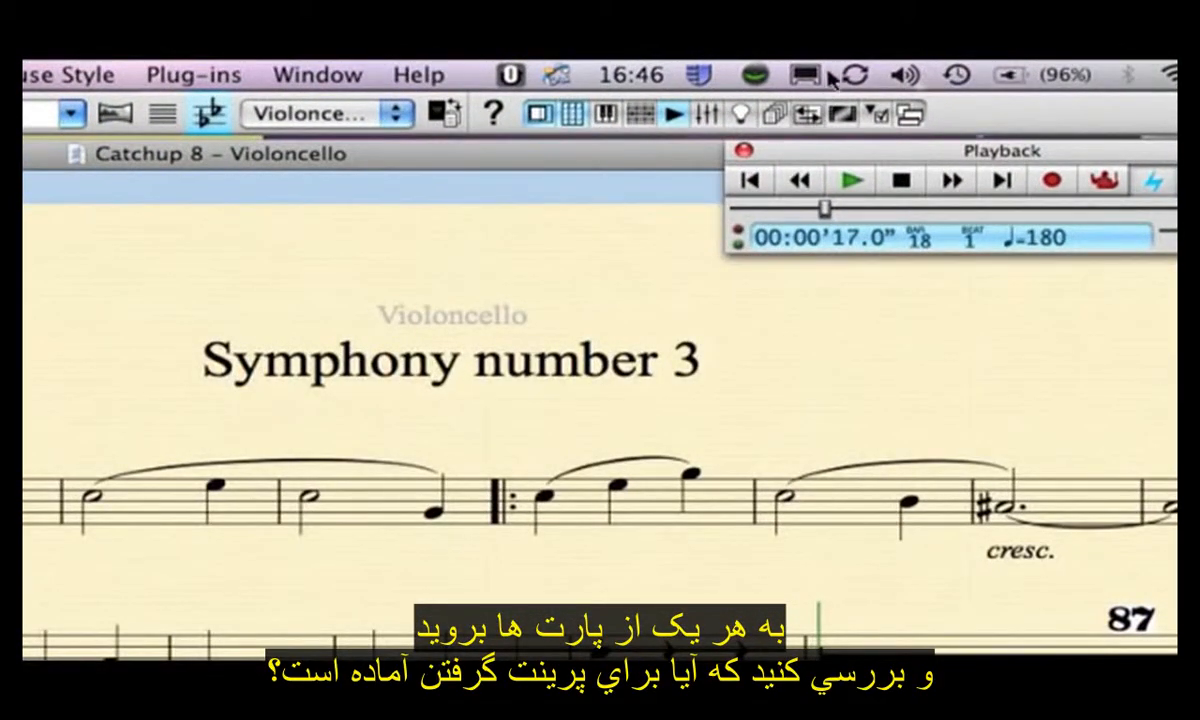
- In the Parts window, set the Flute part to 14 copies, close the window and return to the full score
left_click(778, 118)
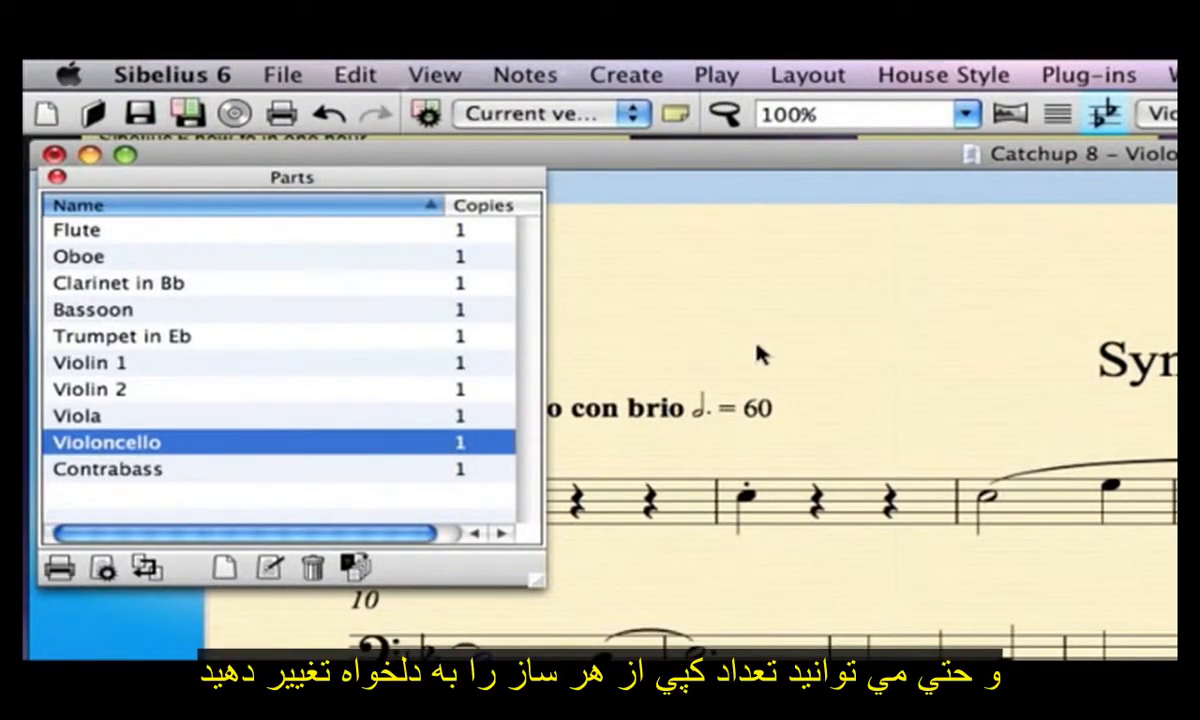
left_click(460, 234)
left_click(461, 234)
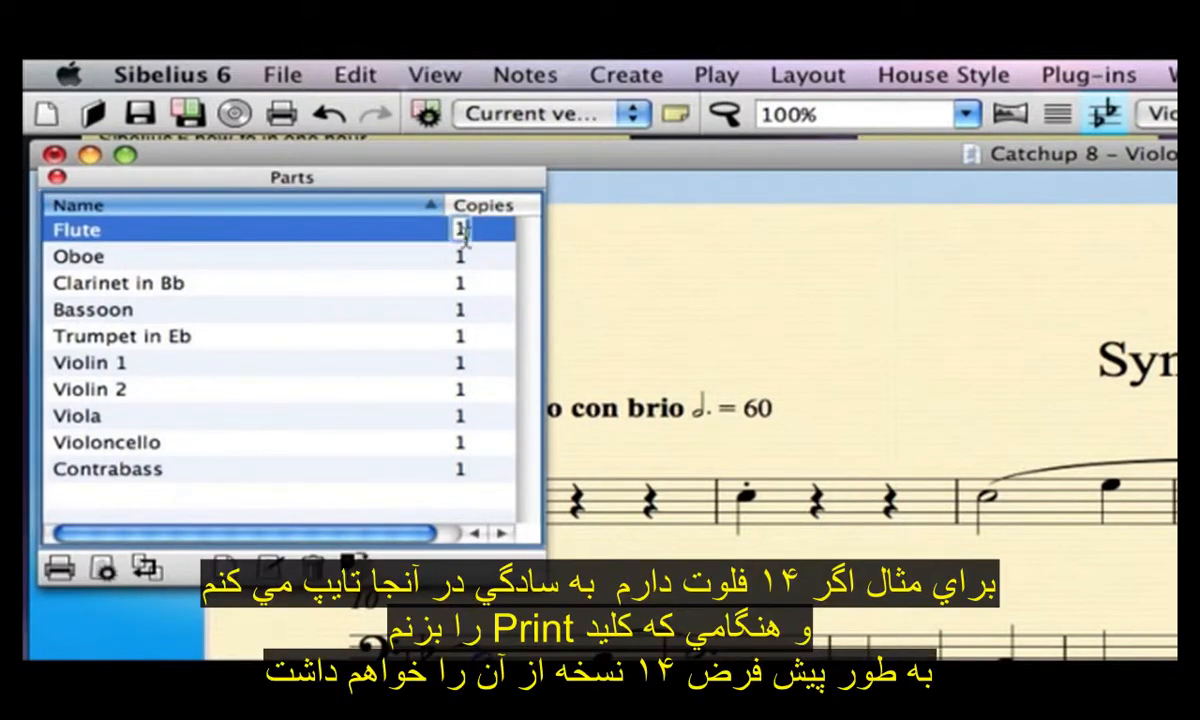
type("14")
key("Return")
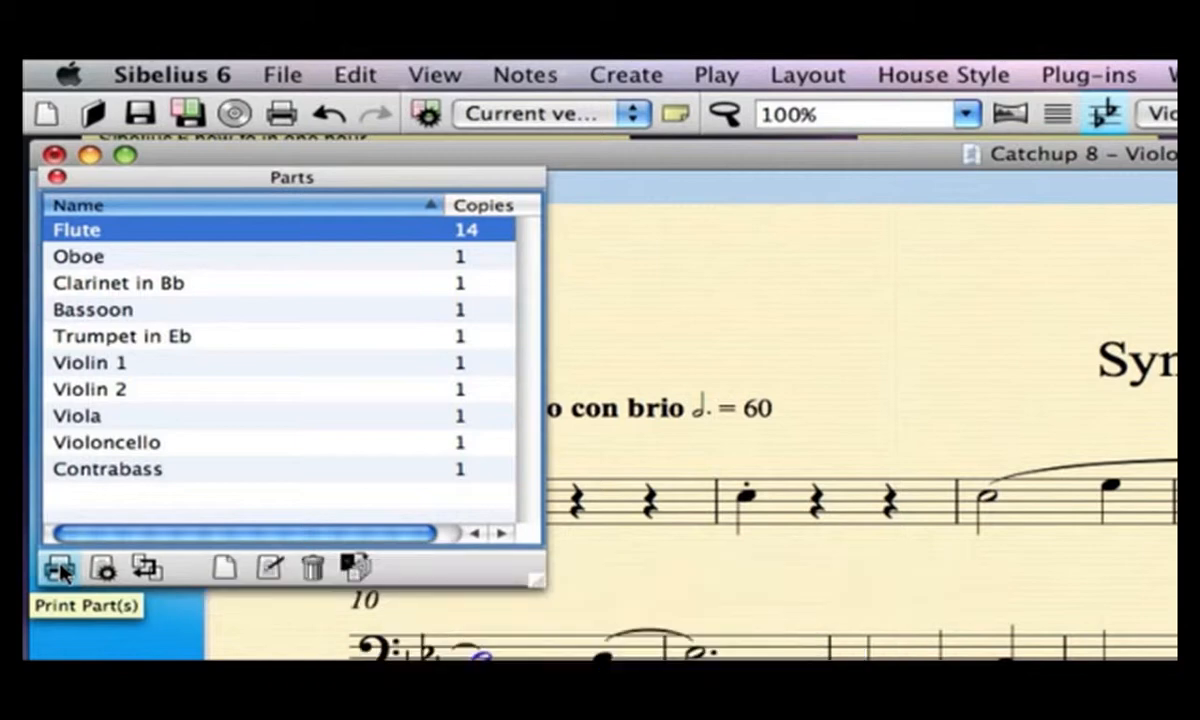
left_click(56, 177)
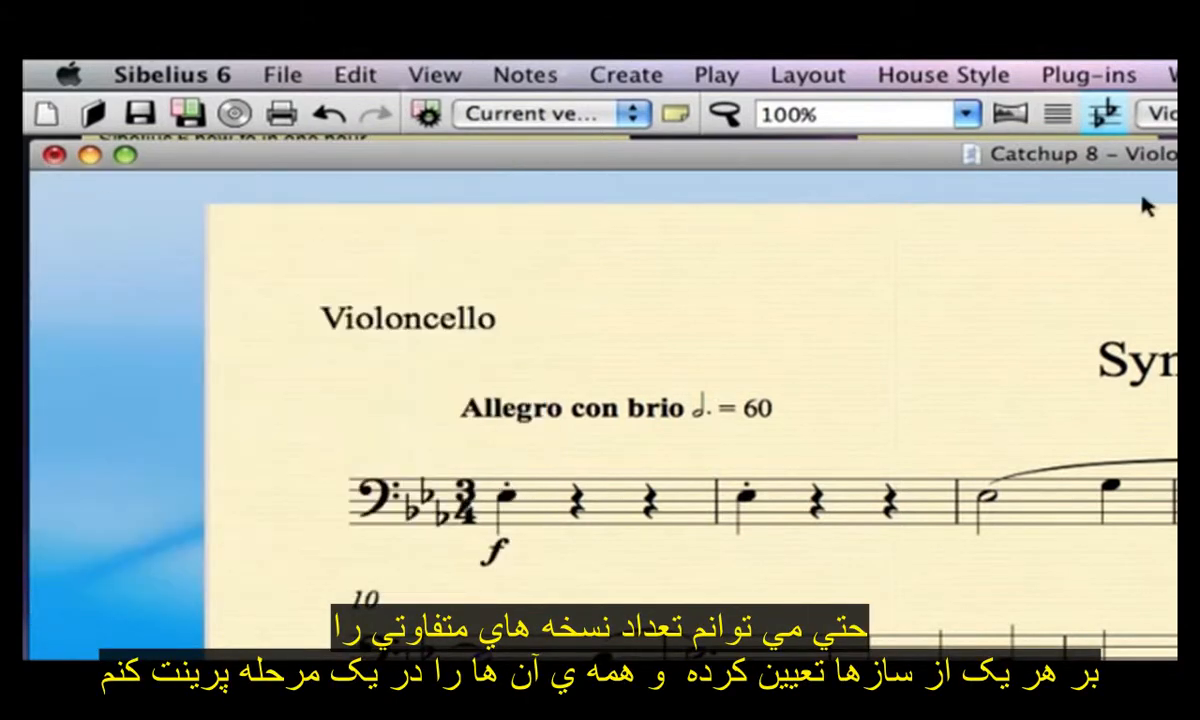
left_click(1146, 114)
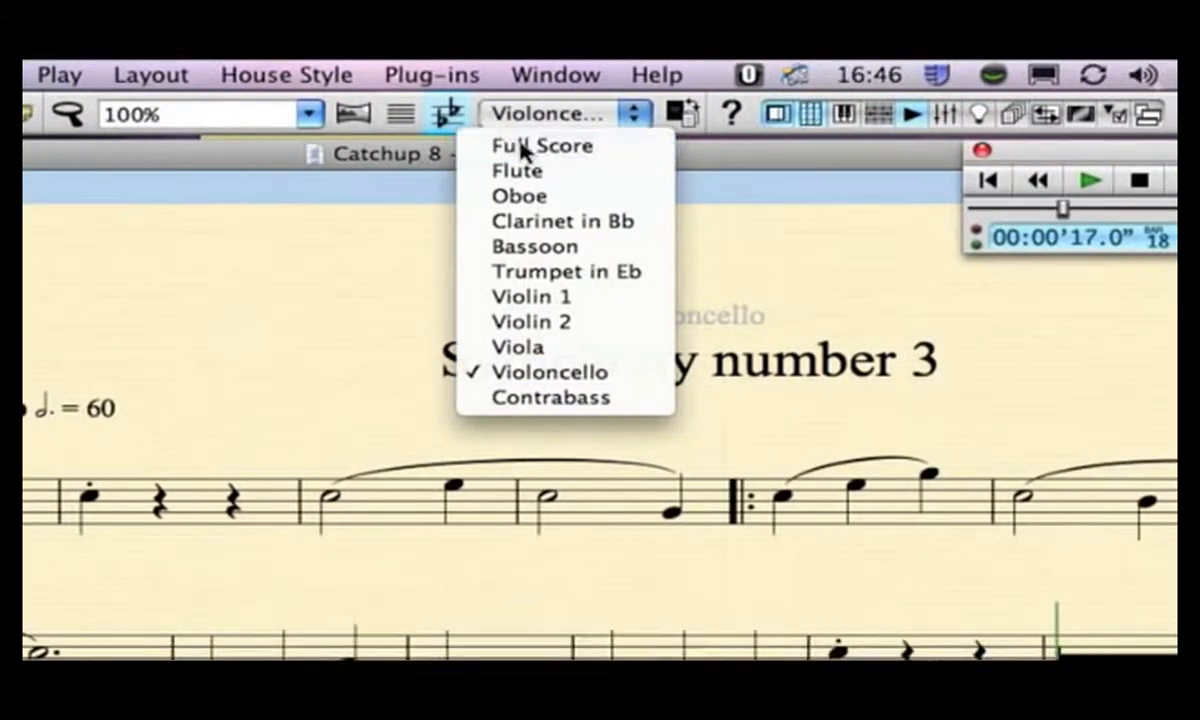
left_click(1152, 150)
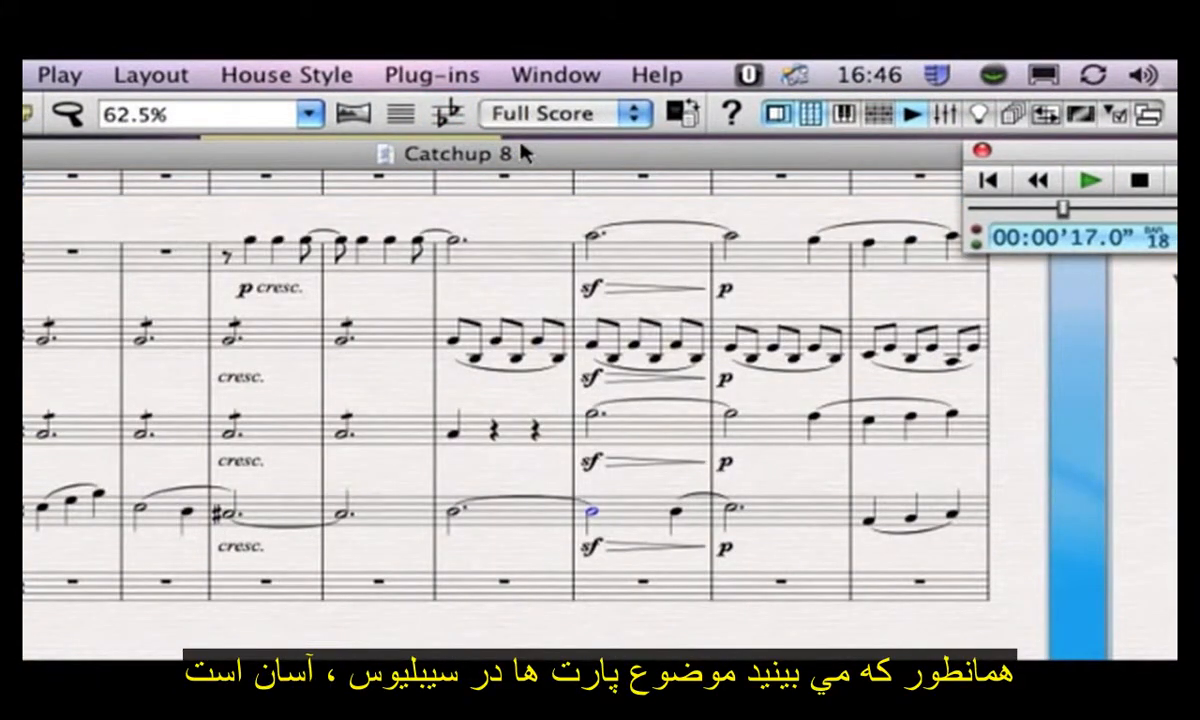